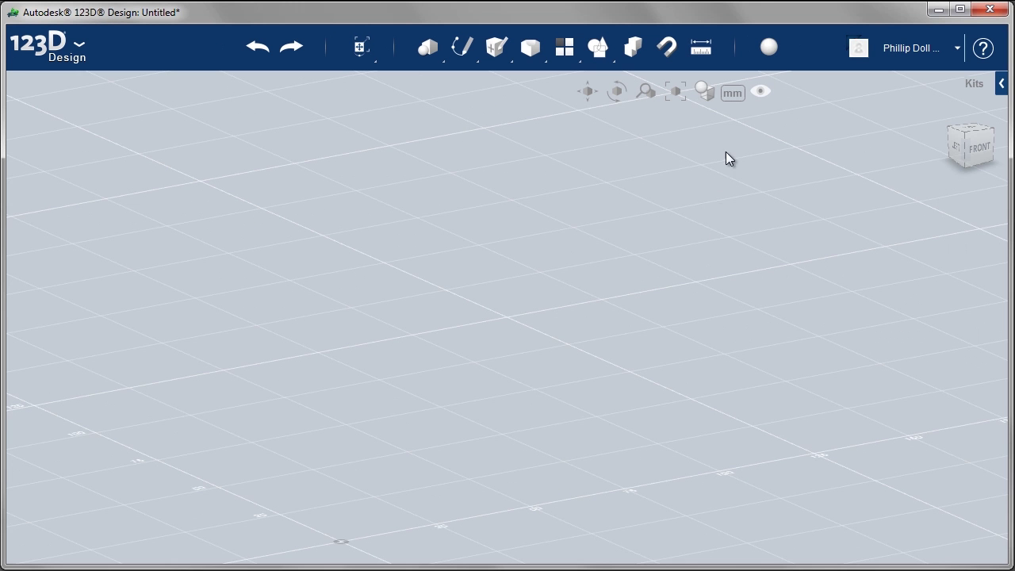
# Orbit the view and switch to the top view, looking straight down on the workplane
pyautogui.moveTo(724, 94)
pyautogui.moveTo(807, 193); pyautogui.dragTo(826, 238, button='right')
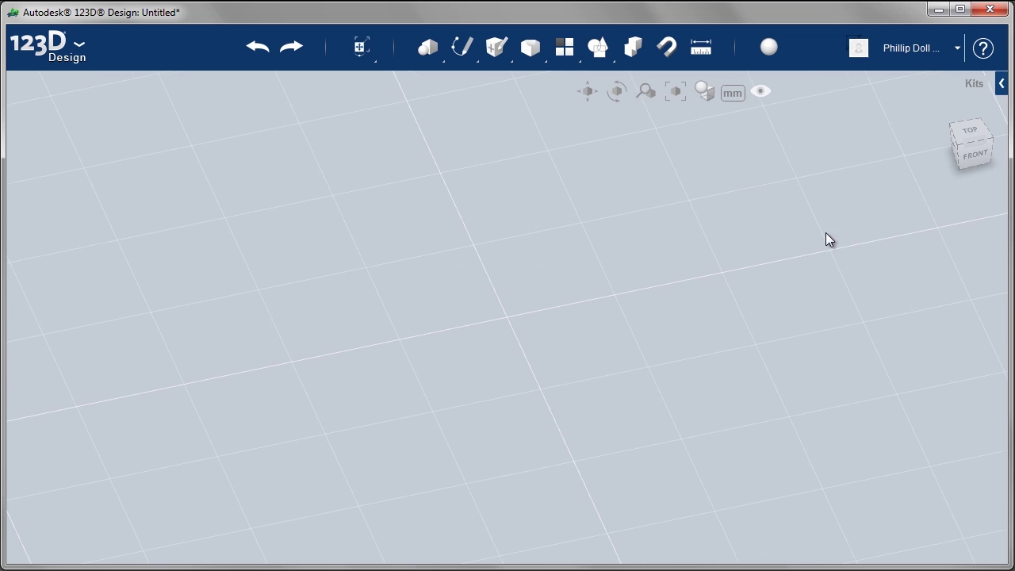
pyautogui.click(970, 130)
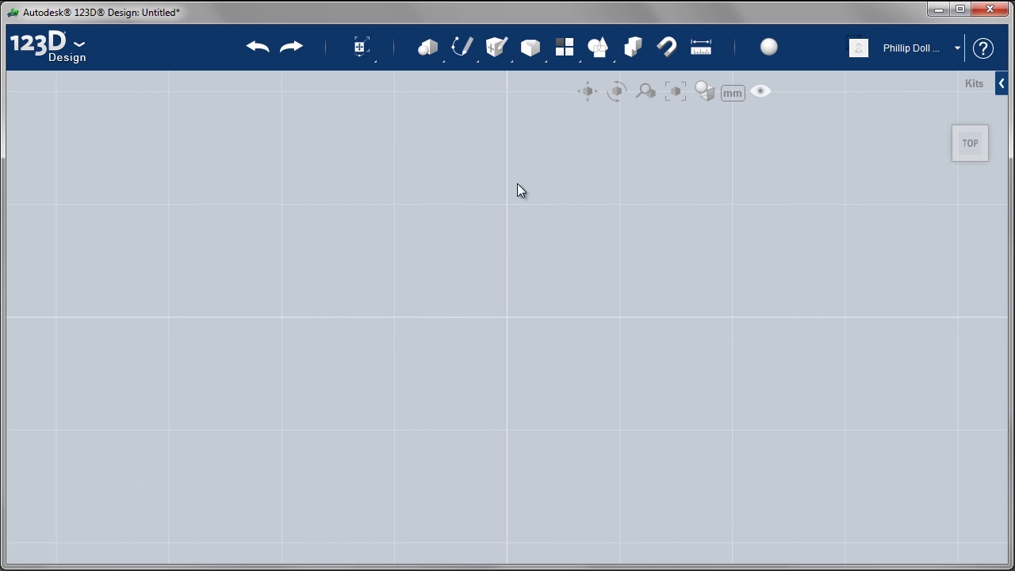
pyautogui.moveTo(462, 48)
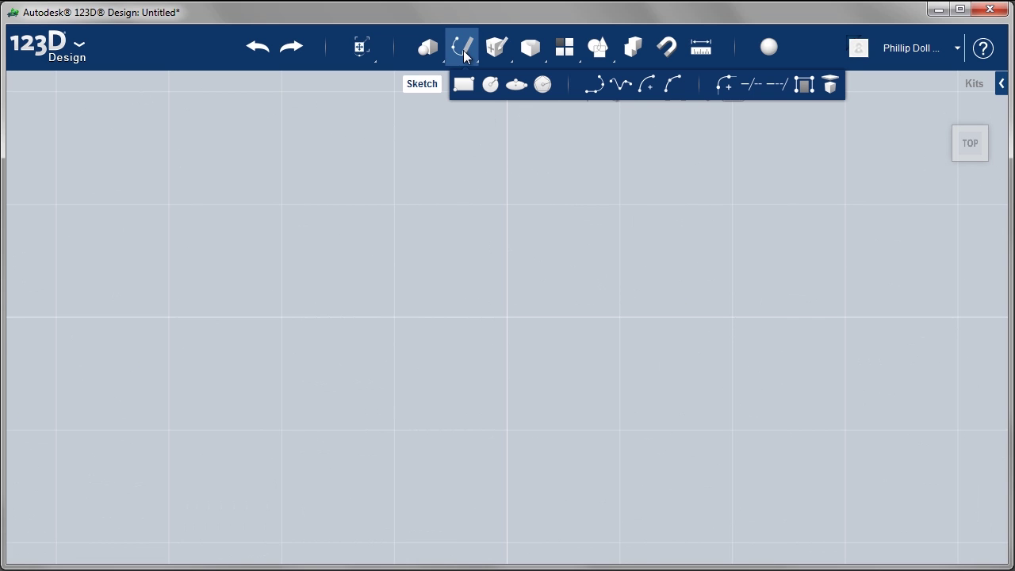
# Draw an L-shaped polyline with a 15 mm bottom line and a 30 mm vertical line, then recentre the view
pyautogui.click(596, 84)
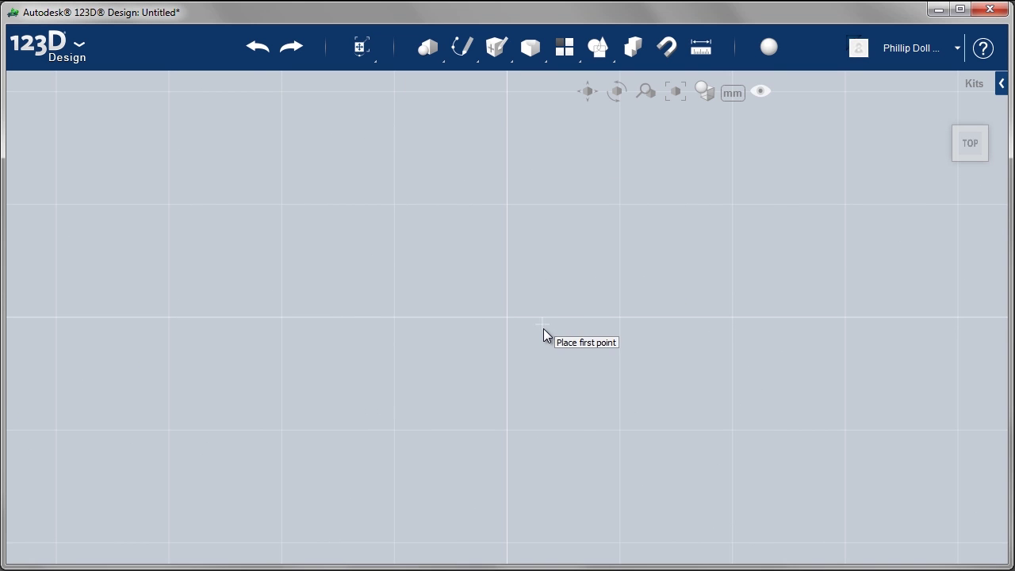
pyautogui.scroll(-3, 543, 331)
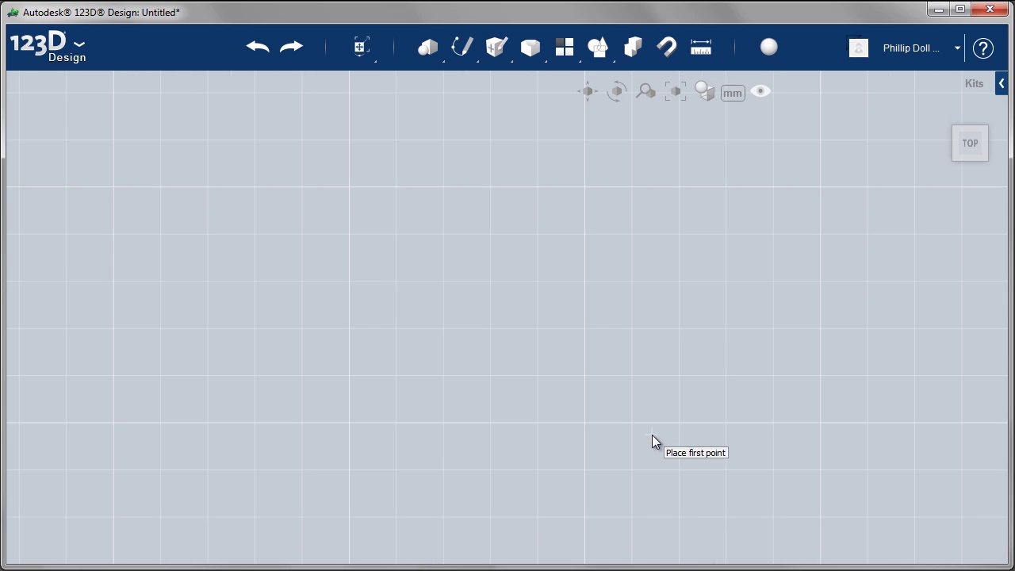
pyautogui.click(584, 423)
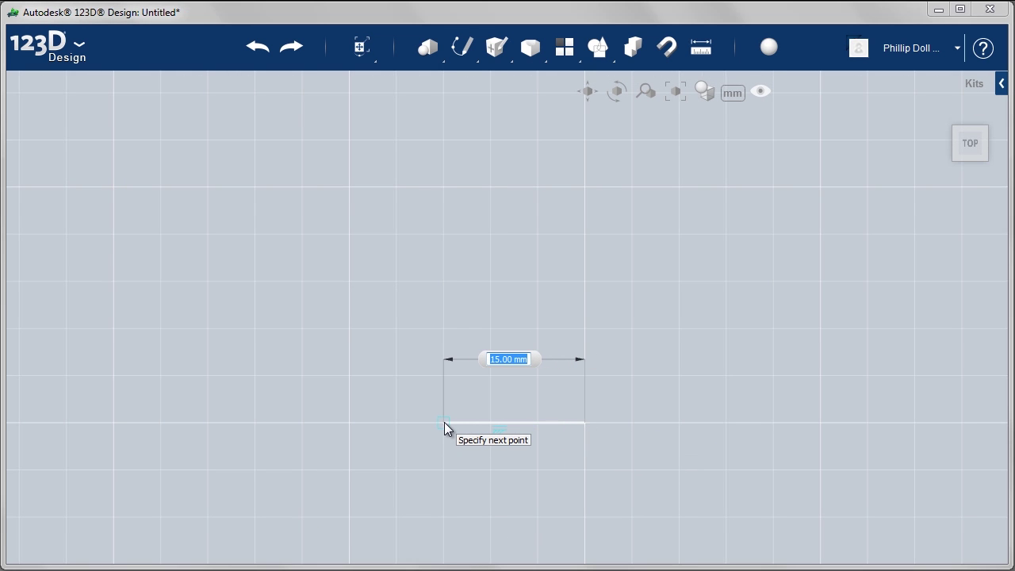
pyautogui.click(444, 423)
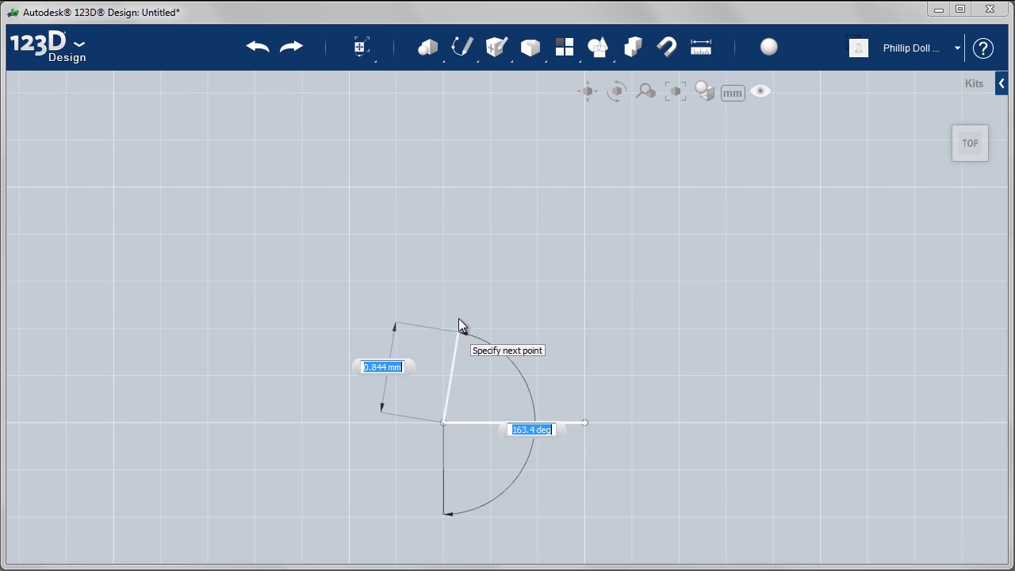
pyautogui.click(447, 140)
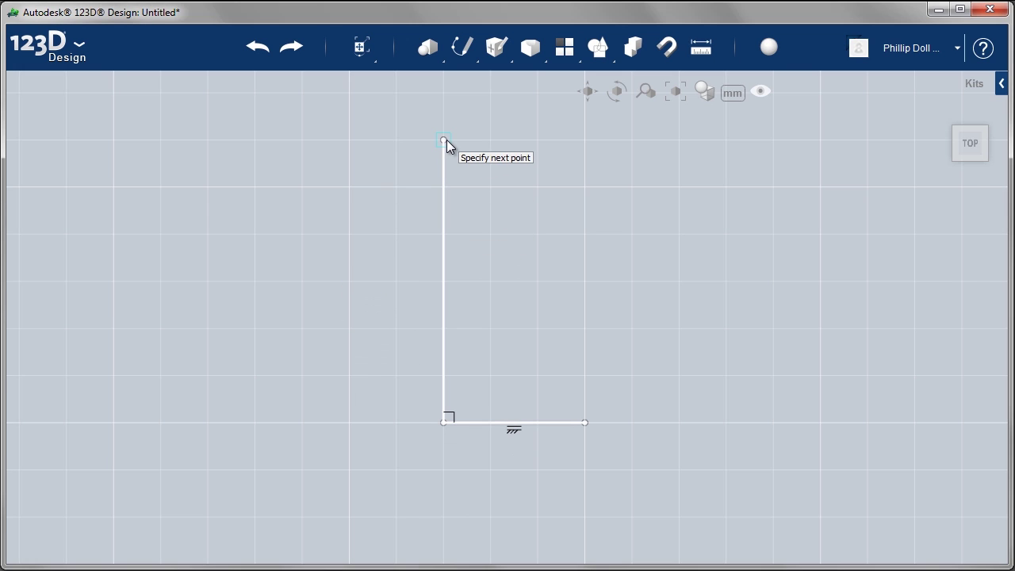
pyautogui.press('Escape')
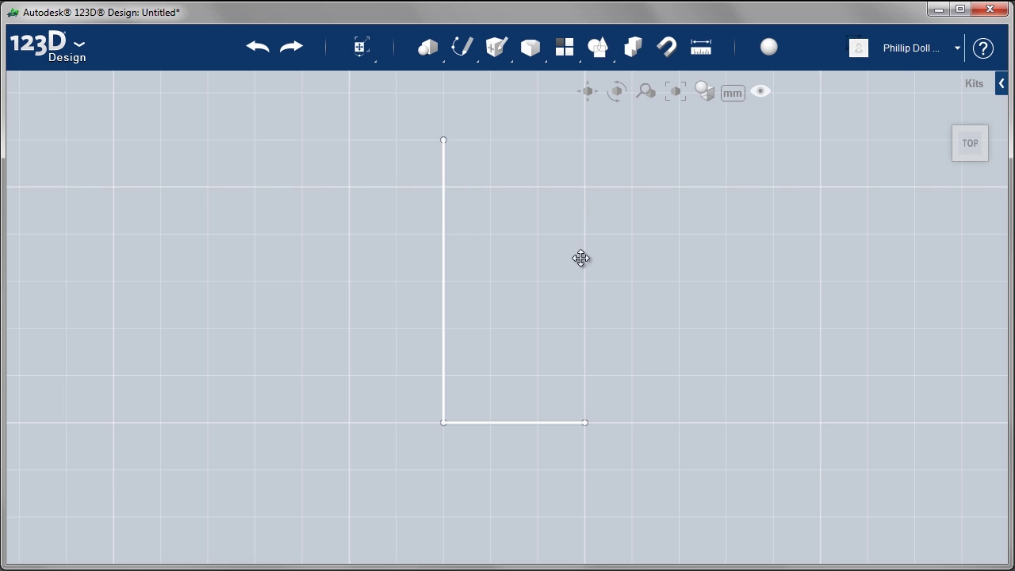
pyautogui.scroll(2, 580, 256)
pyautogui.moveTo(573, 299); pyautogui.dragTo(580, 283, button='middle')
pyautogui.scroll(1, 580, 283)
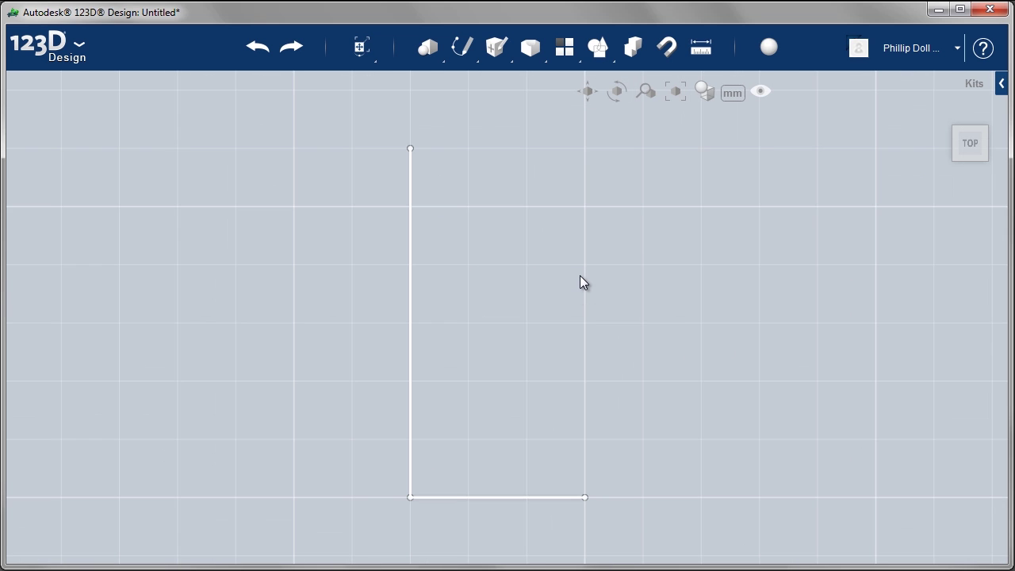
# Start a new polyline at the bottom line's right end with a 5 mm upward segment
pyautogui.moveTo(462, 49)
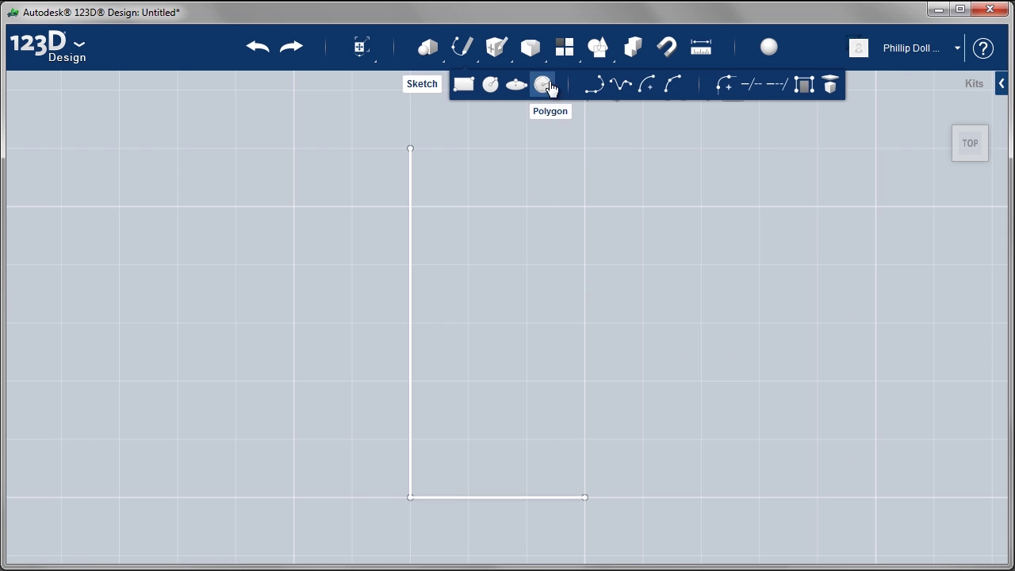
pyautogui.click(594, 85)
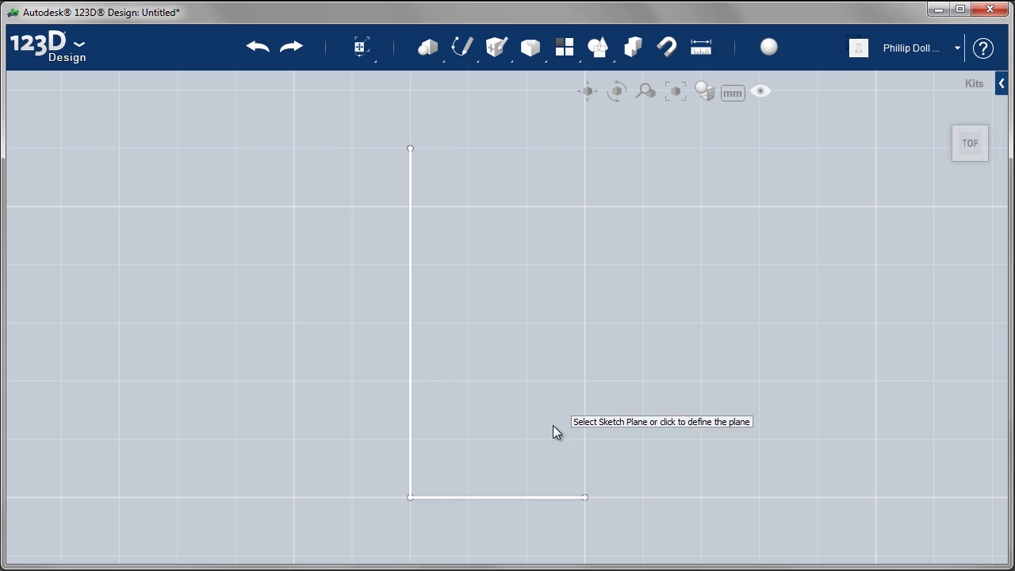
pyautogui.click(545, 498)
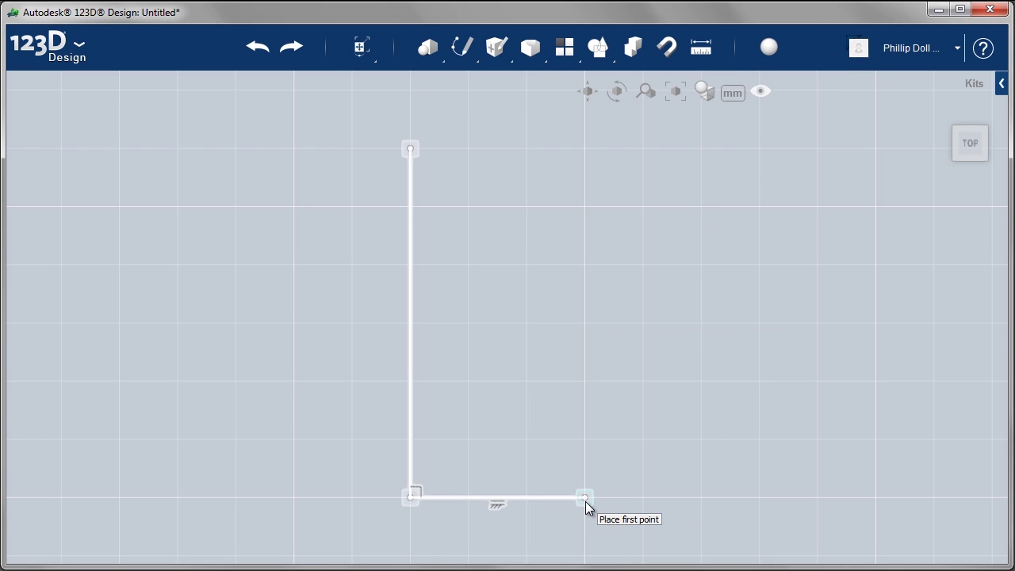
pyautogui.click(585, 499)
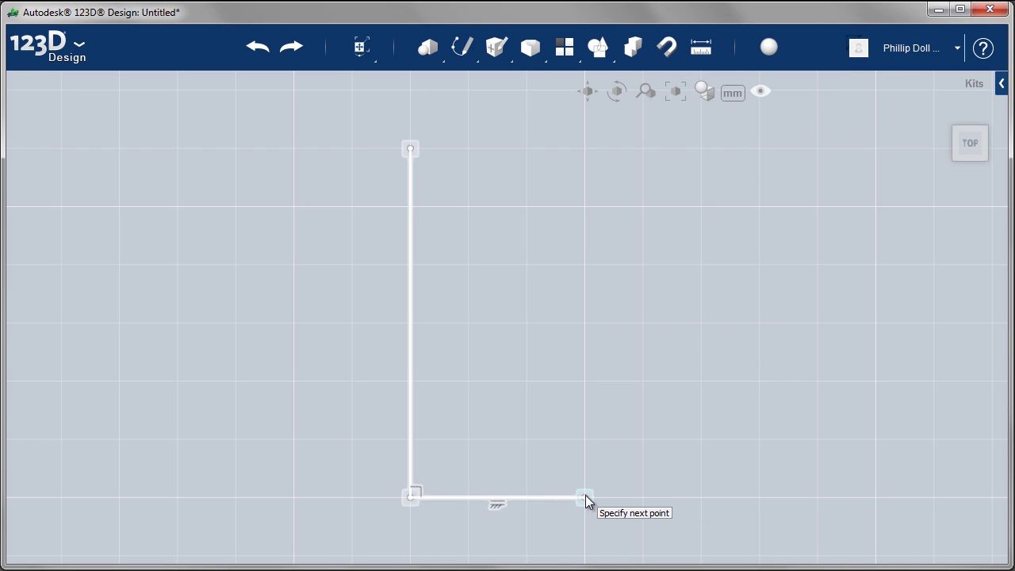
pyautogui.click(589, 444)
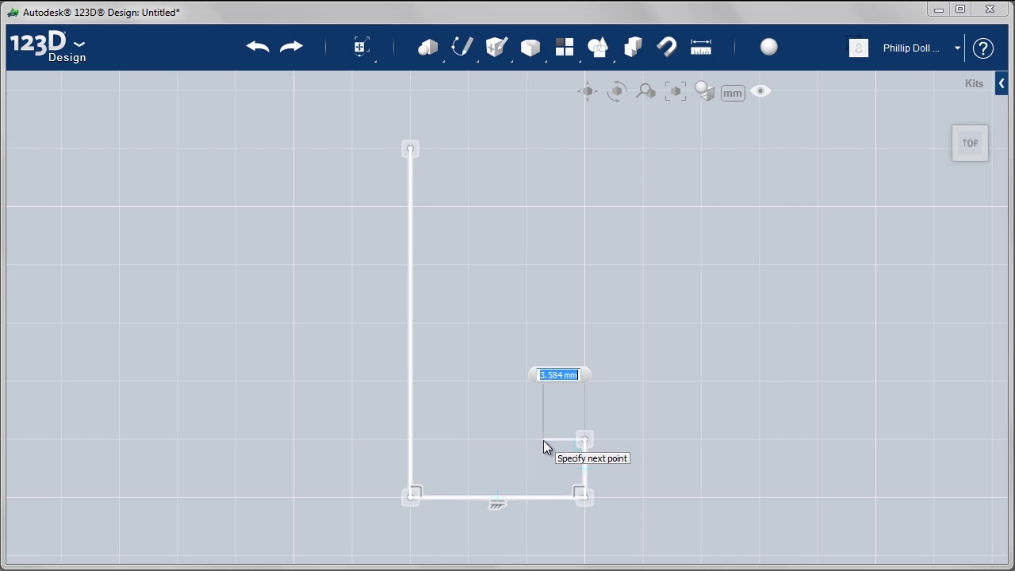
# Add a 2.50 mm inward step, a 10 mm rise and a slanted segment
pyautogui.scroll(2, 543, 447)
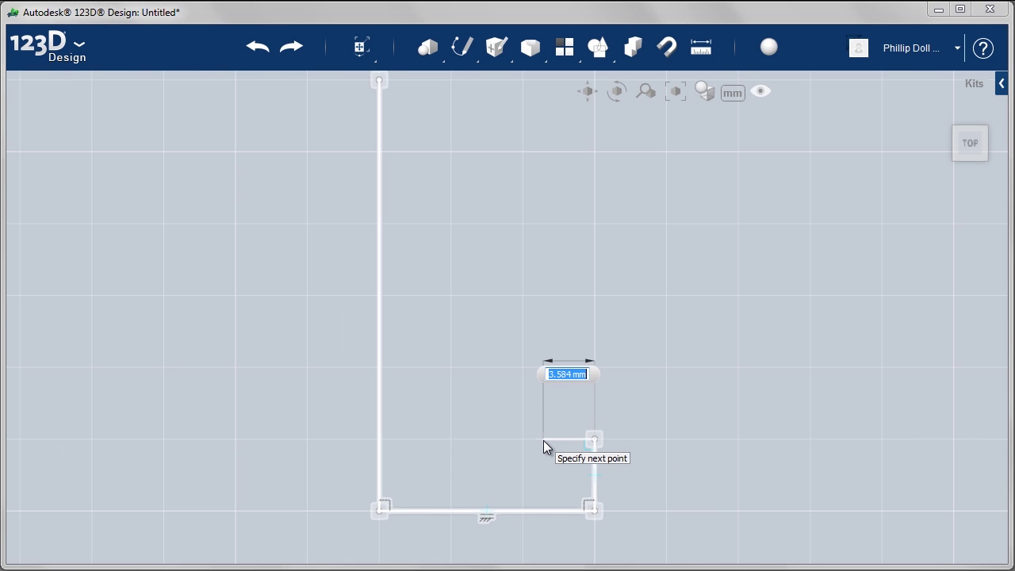
pyautogui.write('2.5')
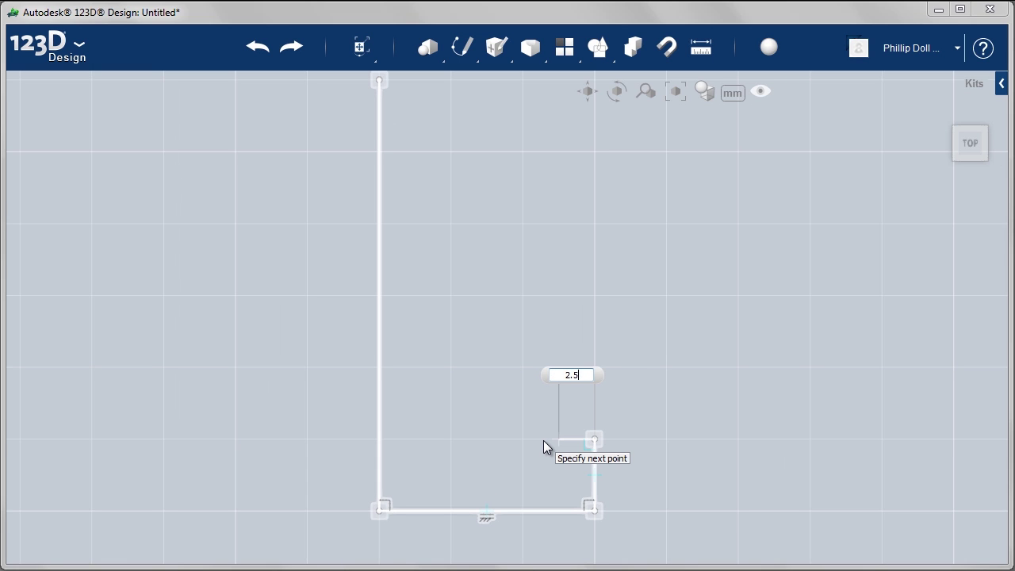
pyautogui.press('Tab')
pyautogui.press('Return')
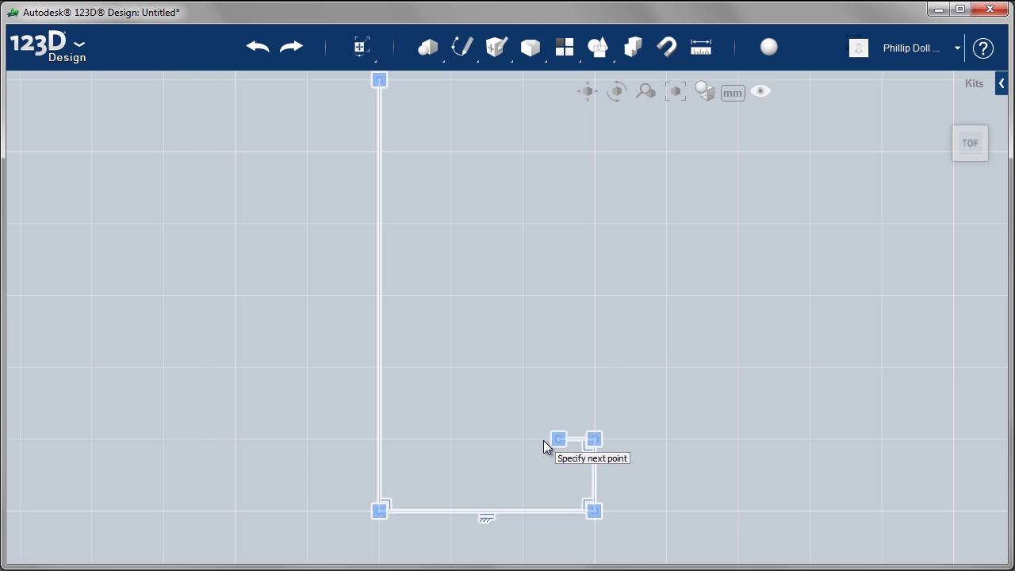
pyautogui.click(560, 299)
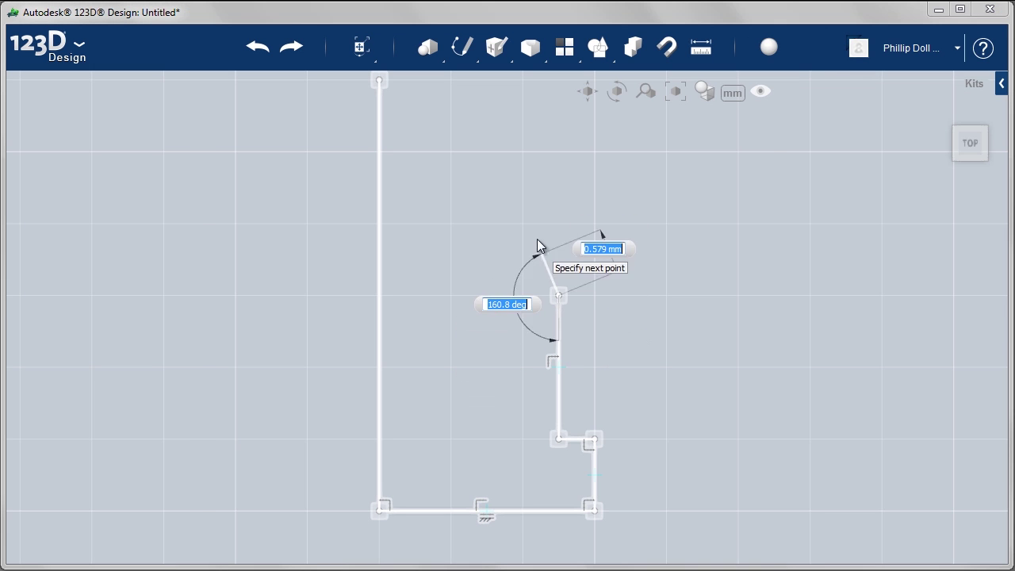
pyautogui.doubleClick(521, 149)
# Add a 1 mm horizontal step, a second slanted edge and a top line closing the profile
pyautogui.moveTo(522, 151)
pyautogui.mouseDown(button='middle')
pyautogui.moveTo(495, 221)
pyautogui.moveTo(498, 265)
pyautogui.mouseUp(button='middle')
pyautogui.click(498, 266)
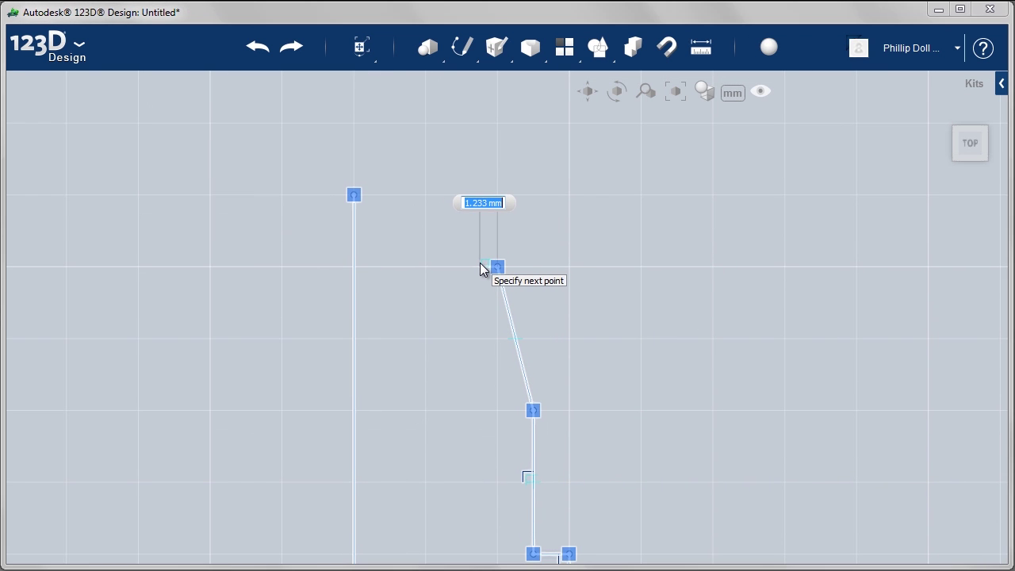
pyautogui.write('1')
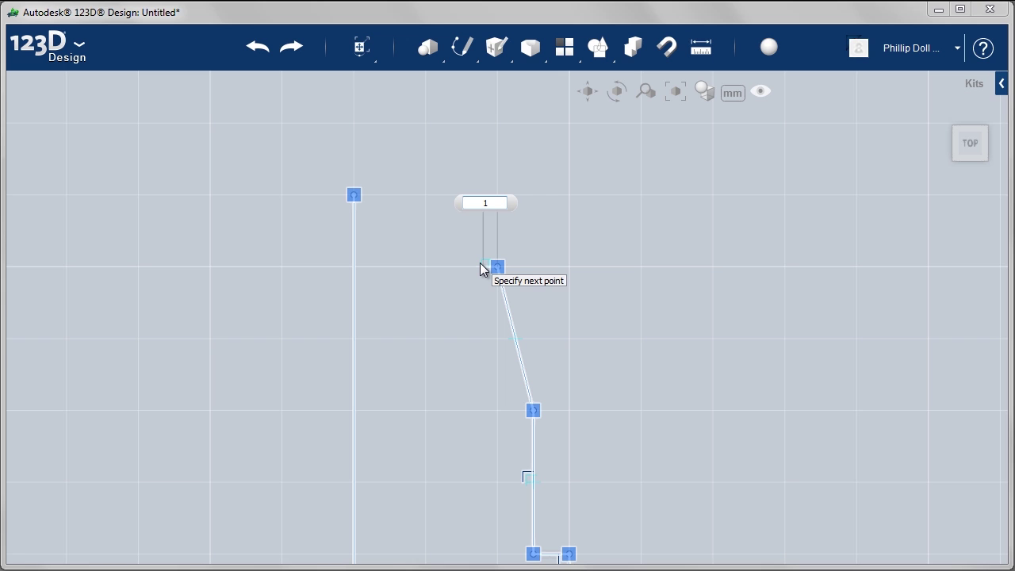
pyautogui.press('Return')
pyautogui.click(481, 269)
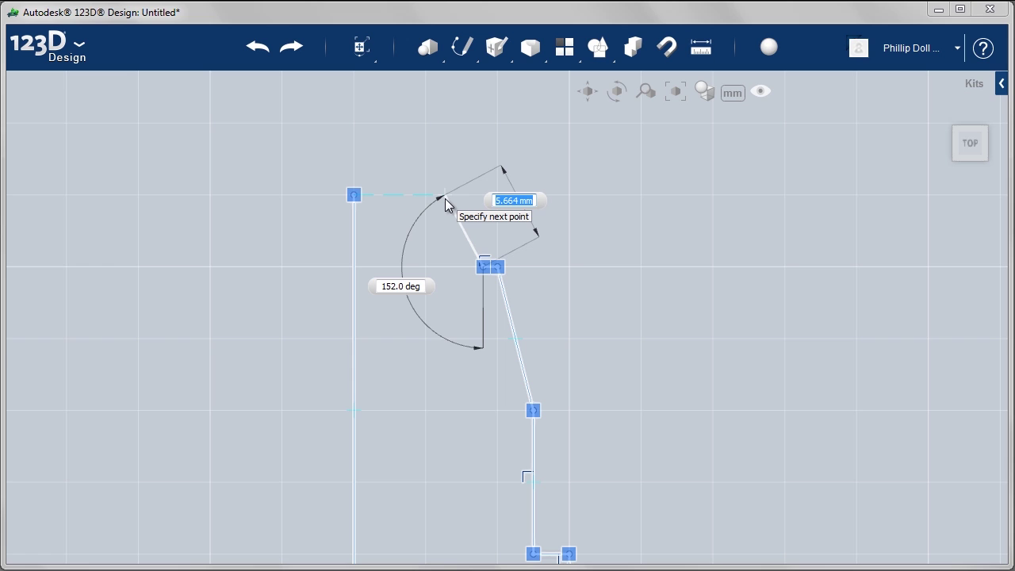
pyautogui.click(448, 198)
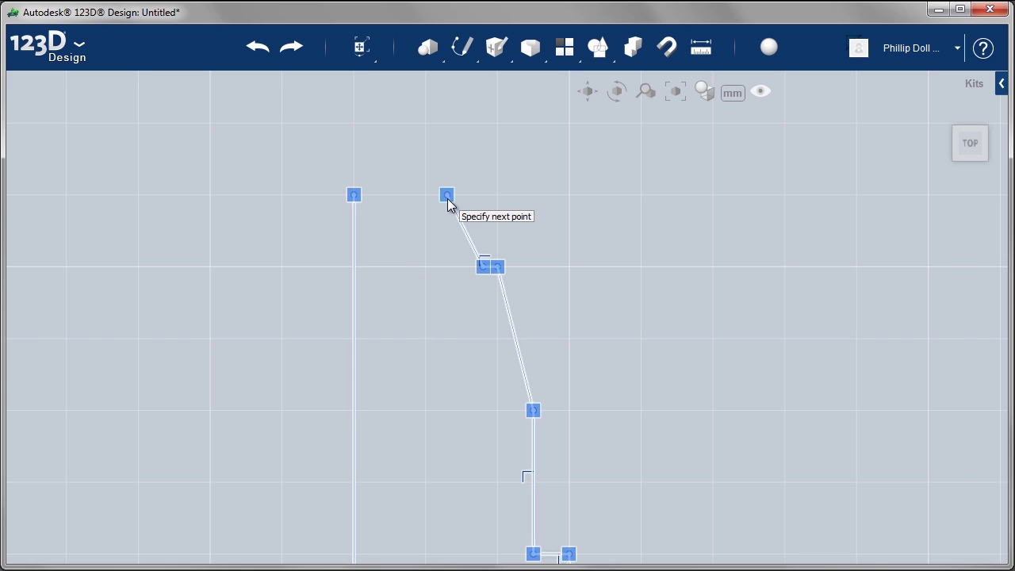
pyautogui.click(354, 196)
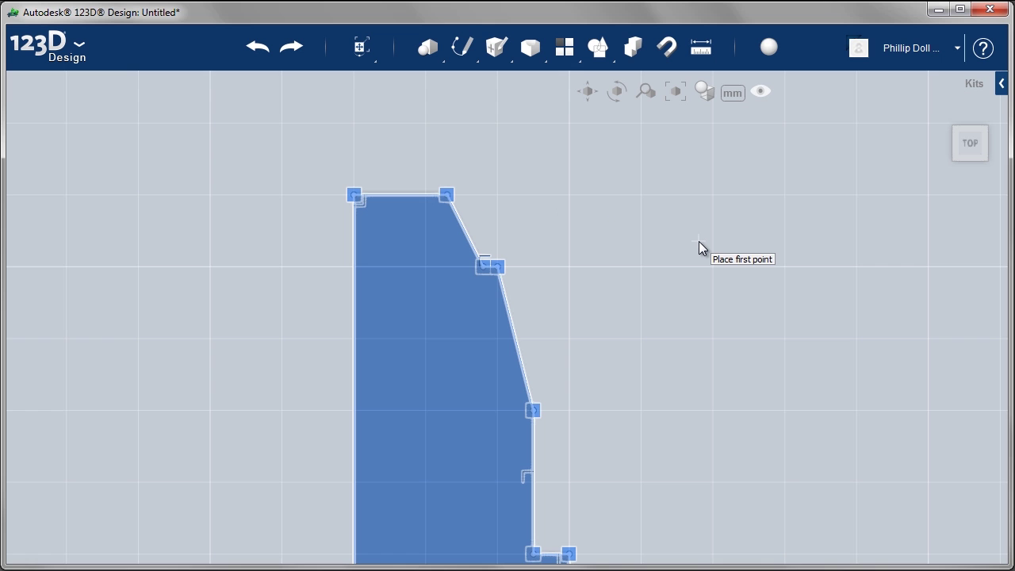
# Fit the closed profile in view and zoom in on its upper corners
pyautogui.press('f')
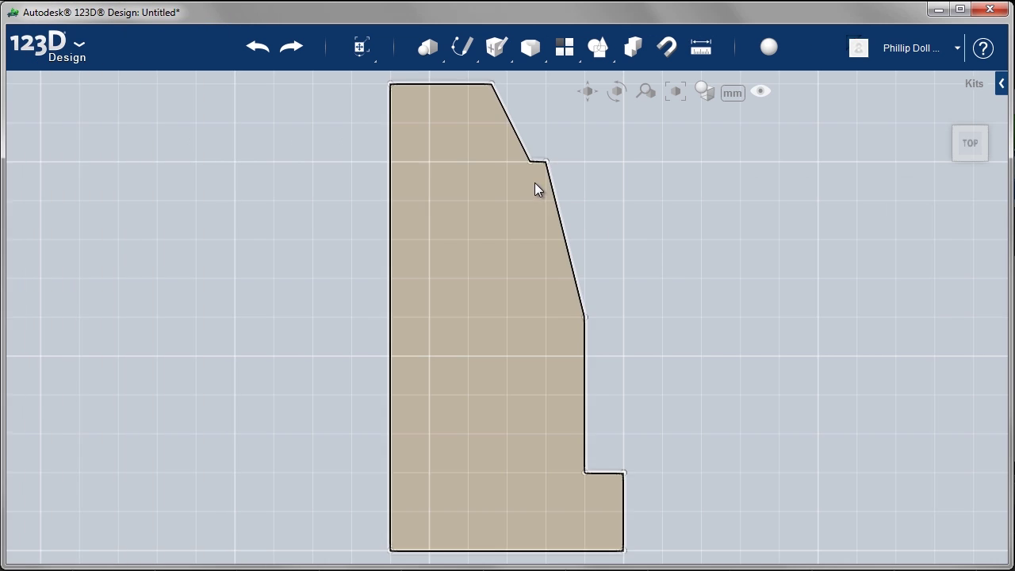
pyautogui.scroll(5, 537, 186)
pyautogui.scroll(3, 618, 345)
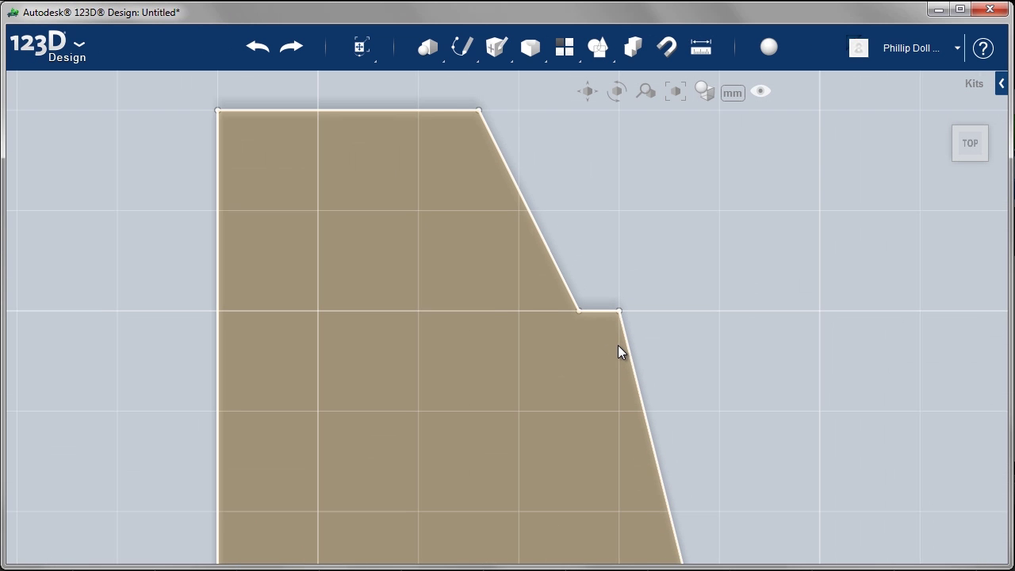
# Fillet the corner between the lower slanted edge and the 1 mm step with a 0.5 mm radius
pyautogui.moveTo(464, 52)
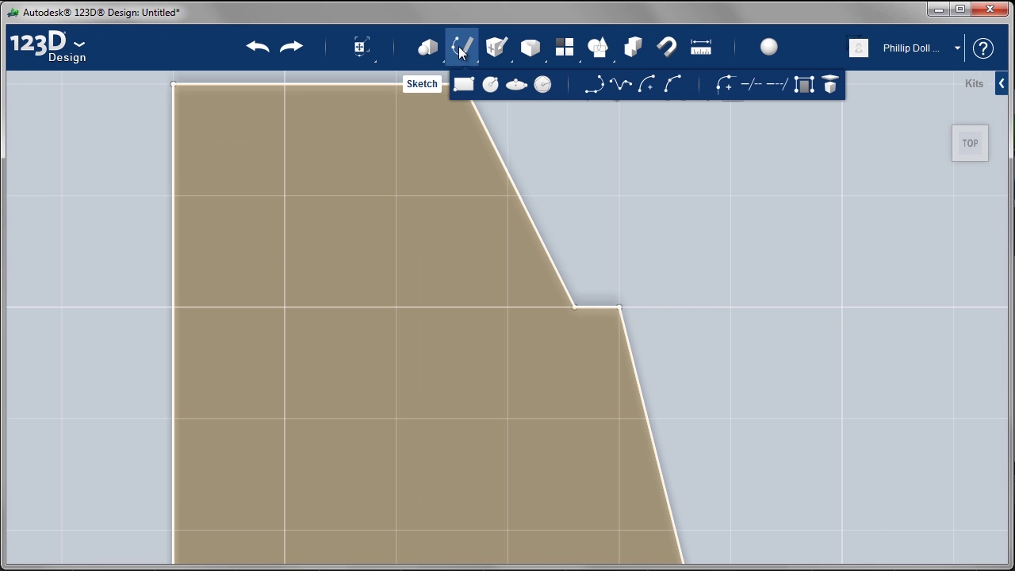
pyautogui.click(722, 85)
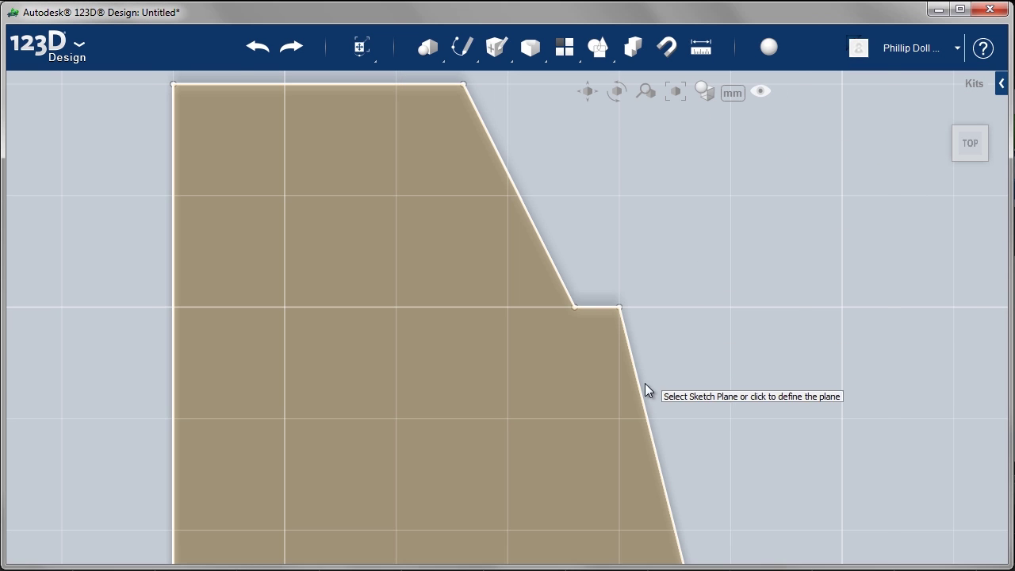
pyautogui.click(643, 386)
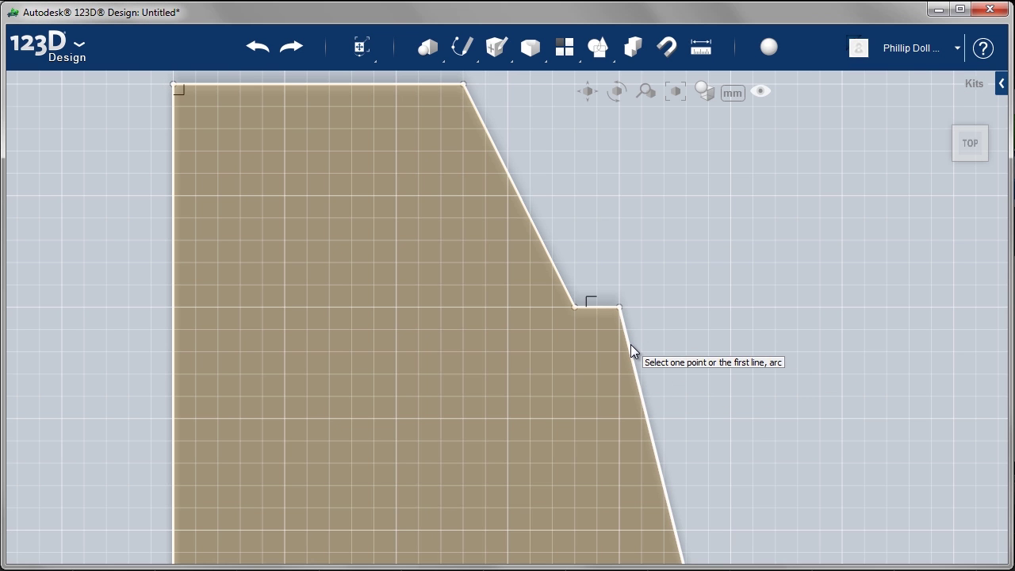
pyautogui.click(630, 351)
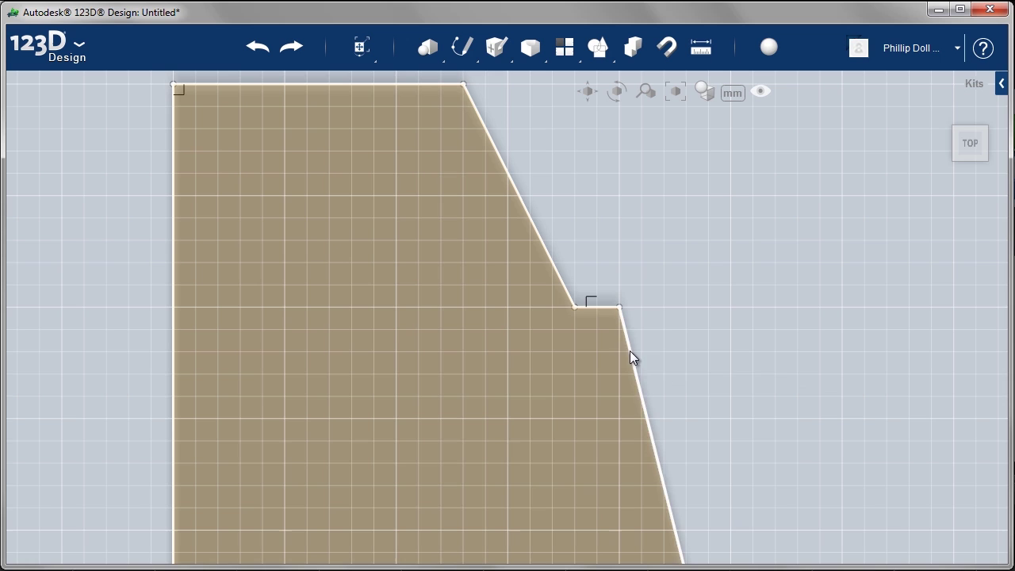
pyautogui.click(596, 307)
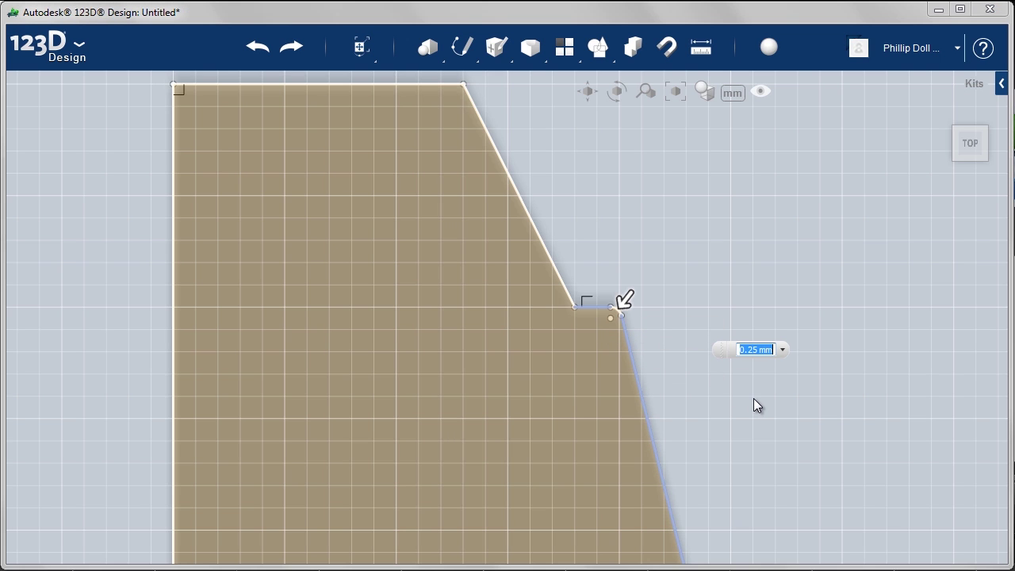
pyautogui.write('0.5')
pyautogui.press('Return')
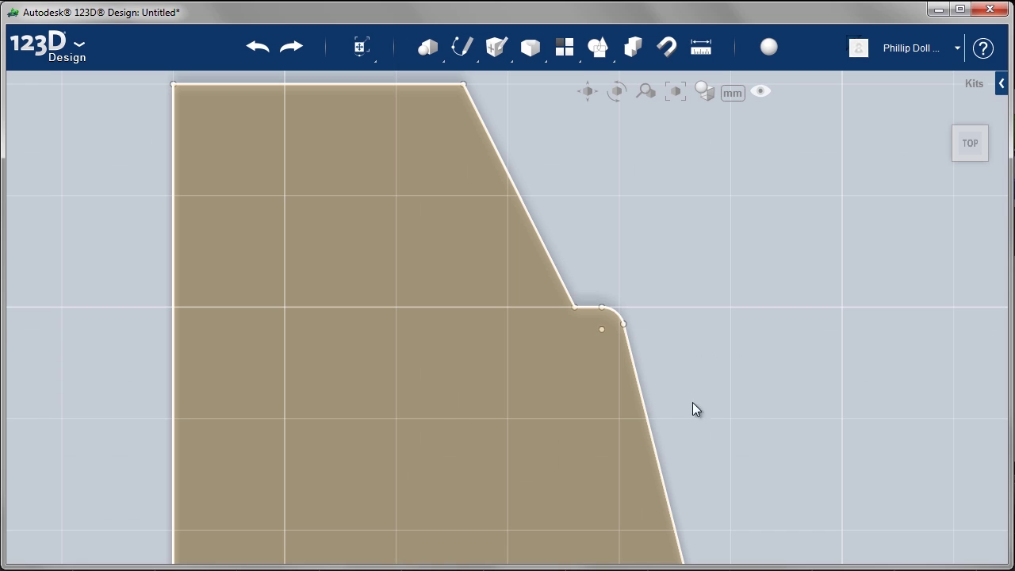
# Round the corner between the 1 mm step and the upper slanted edge with a 0.5 mm fillet
pyautogui.moveTo(464, 47)
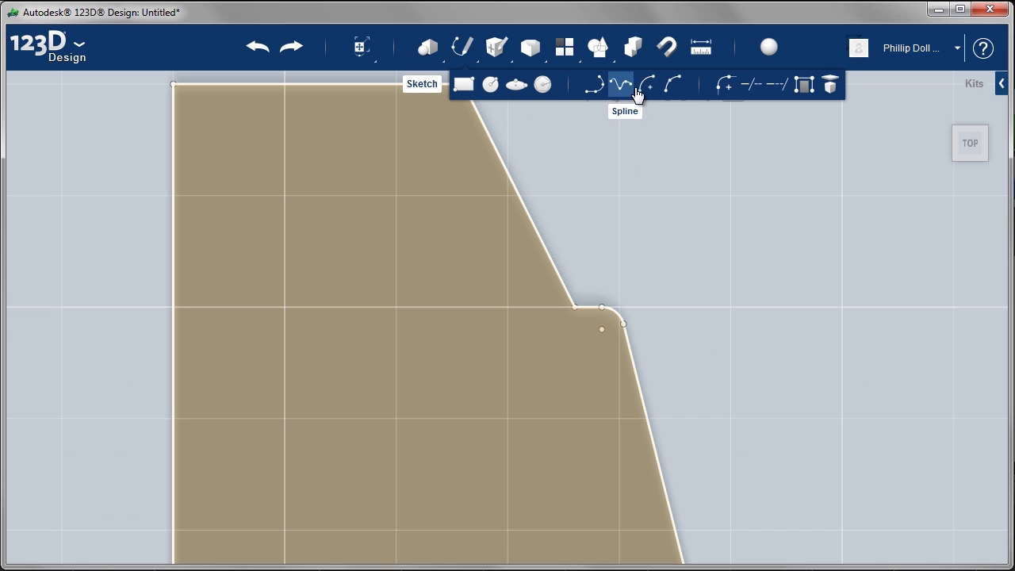
pyautogui.click(724, 86)
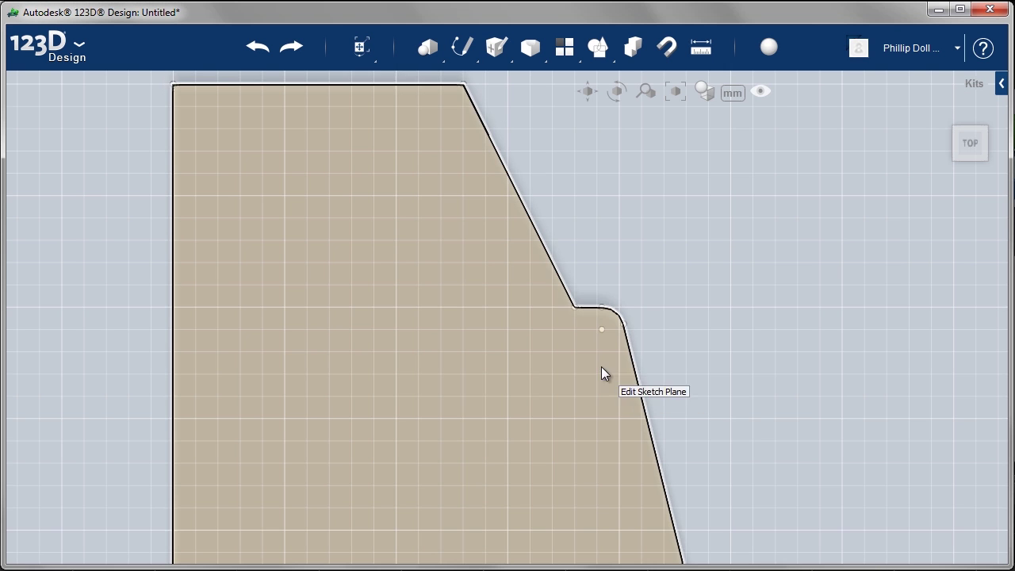
pyautogui.click(584, 306)
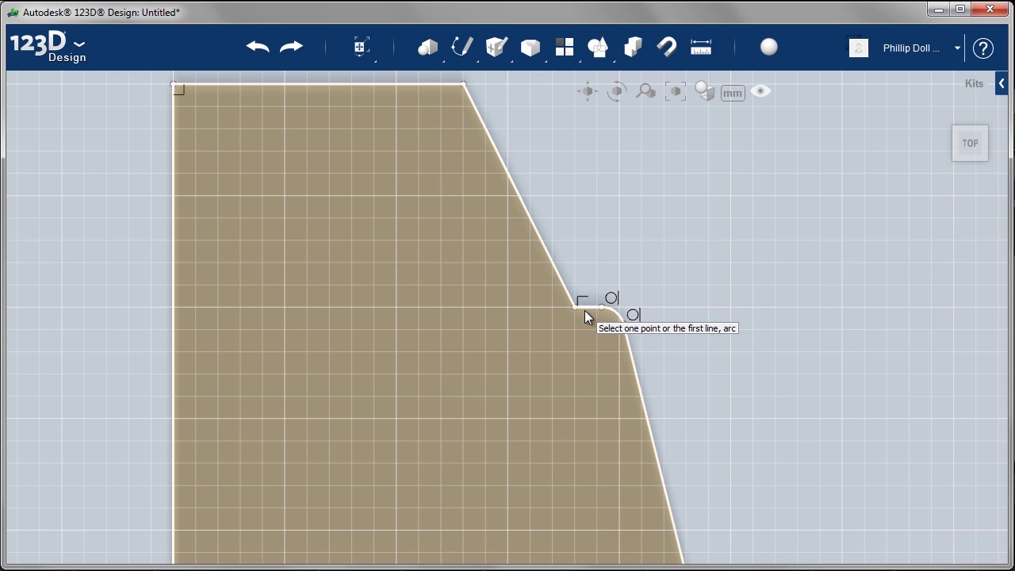
pyautogui.click(585, 307)
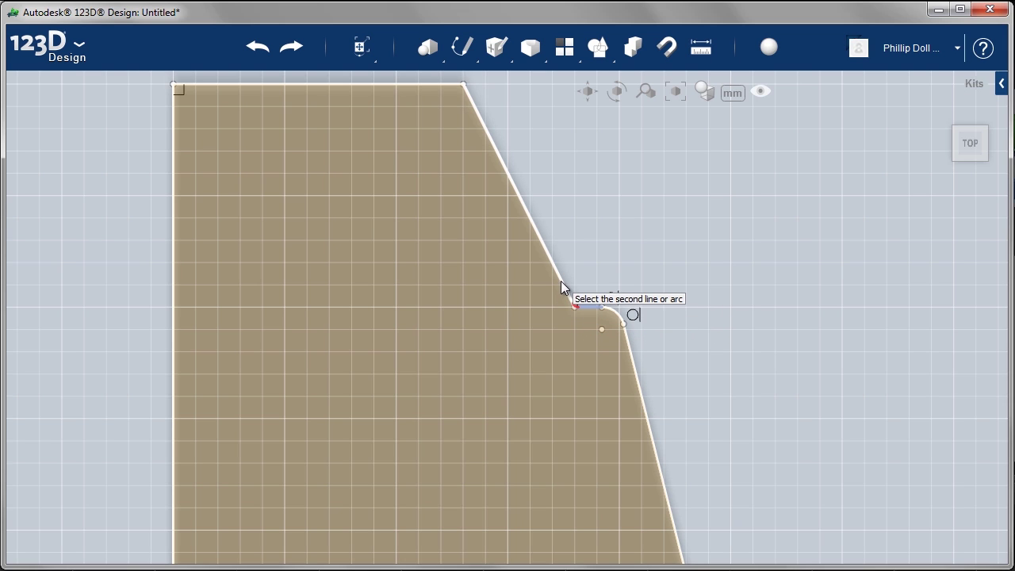
pyautogui.click(562, 281)
pyautogui.write('0.5')
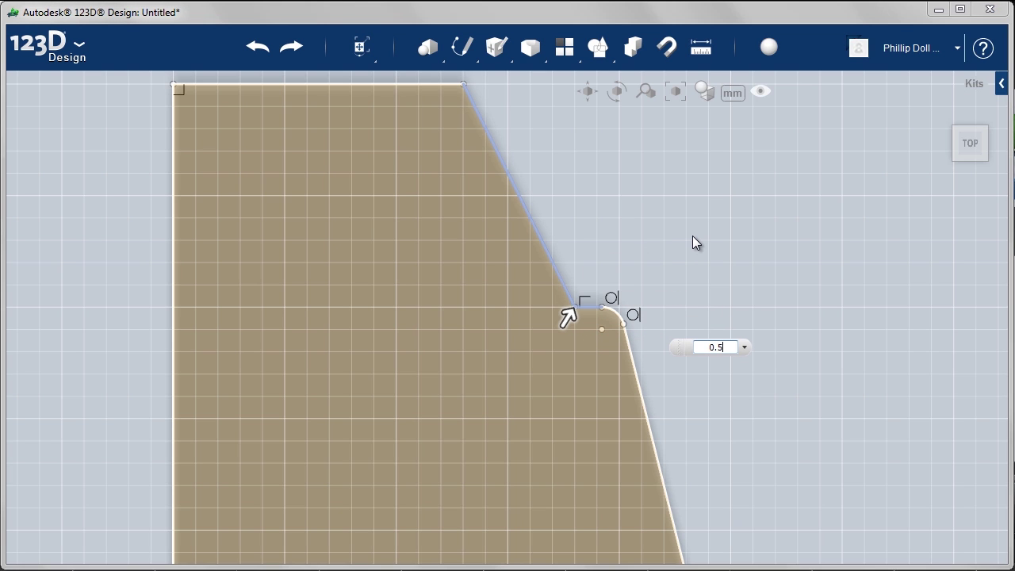
pyautogui.press('Return')
pyautogui.press('Escape')
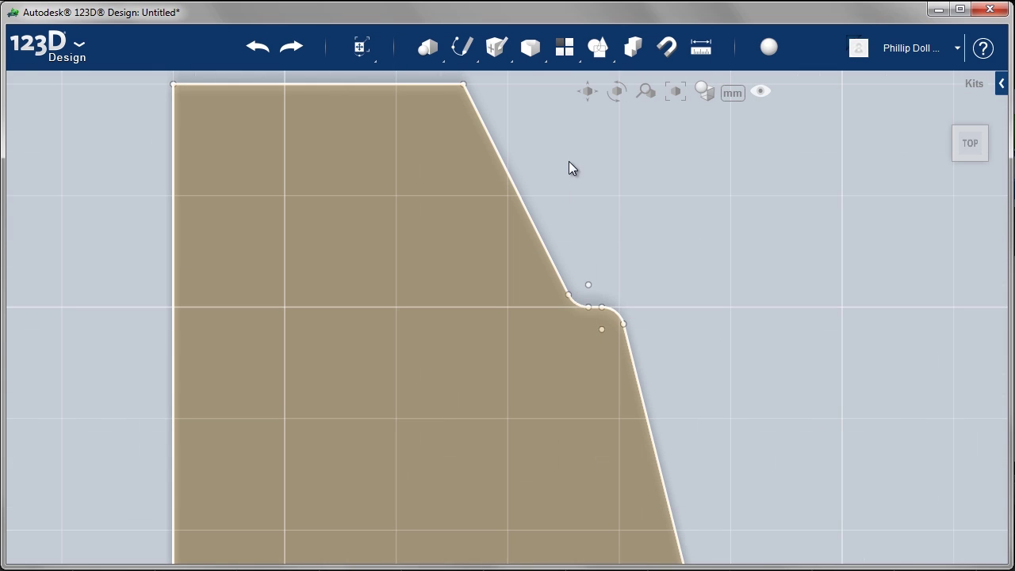
# Apply a 5 mm fillet where the upper slanted edge meets the top edge
pyautogui.moveTo(465, 57)
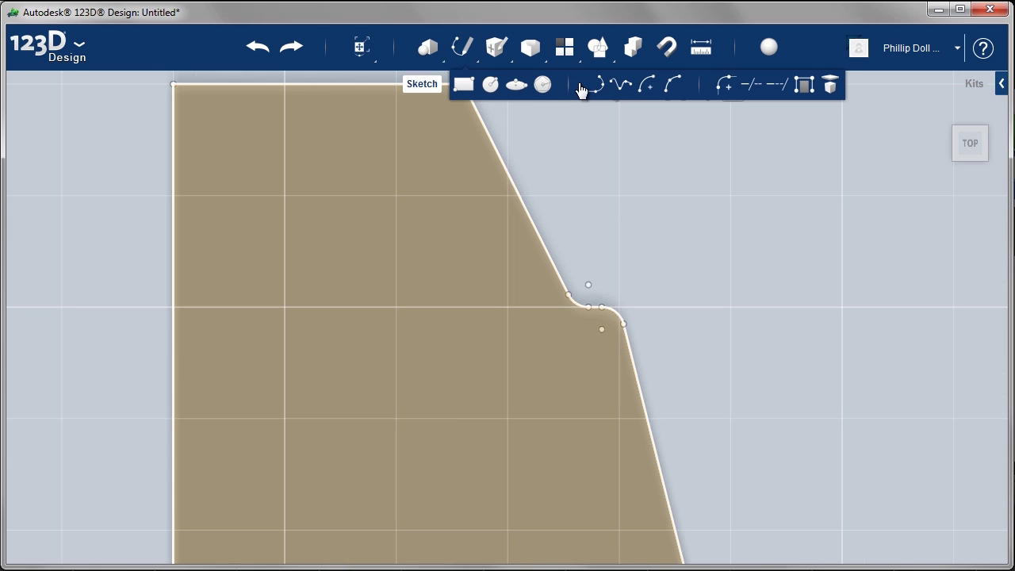
pyautogui.click(716, 95)
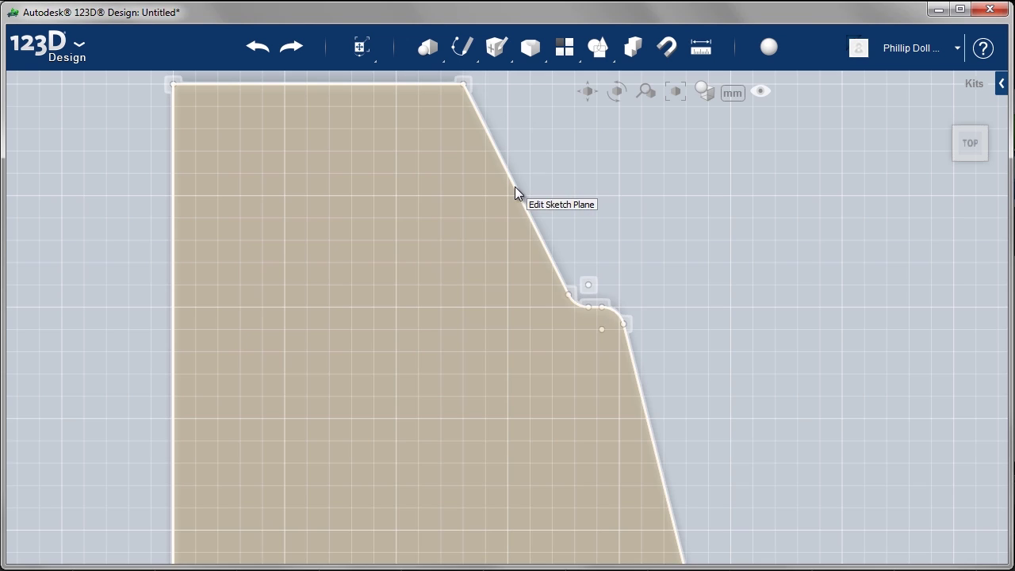
pyautogui.click(515, 188)
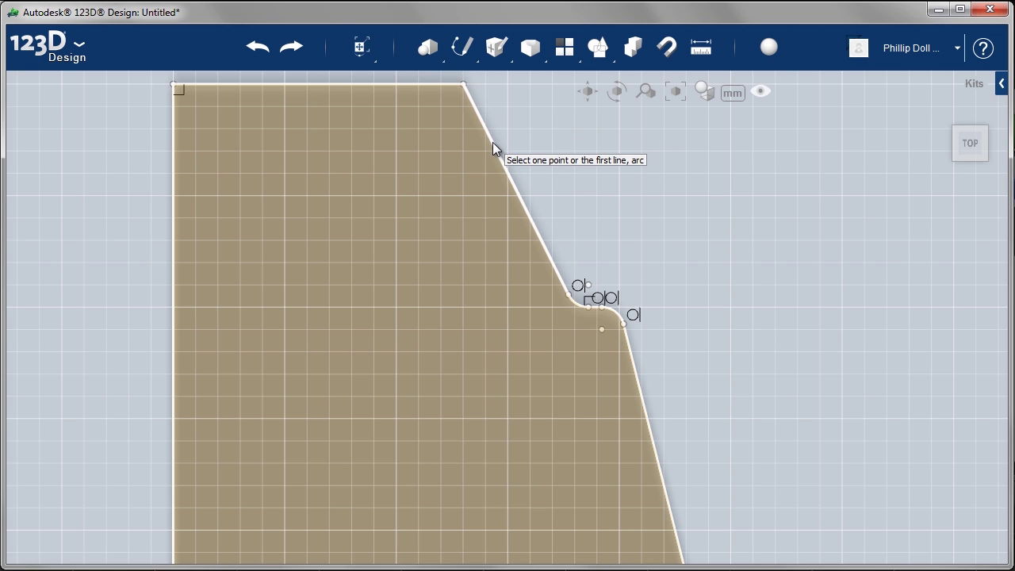
pyautogui.click(494, 148)
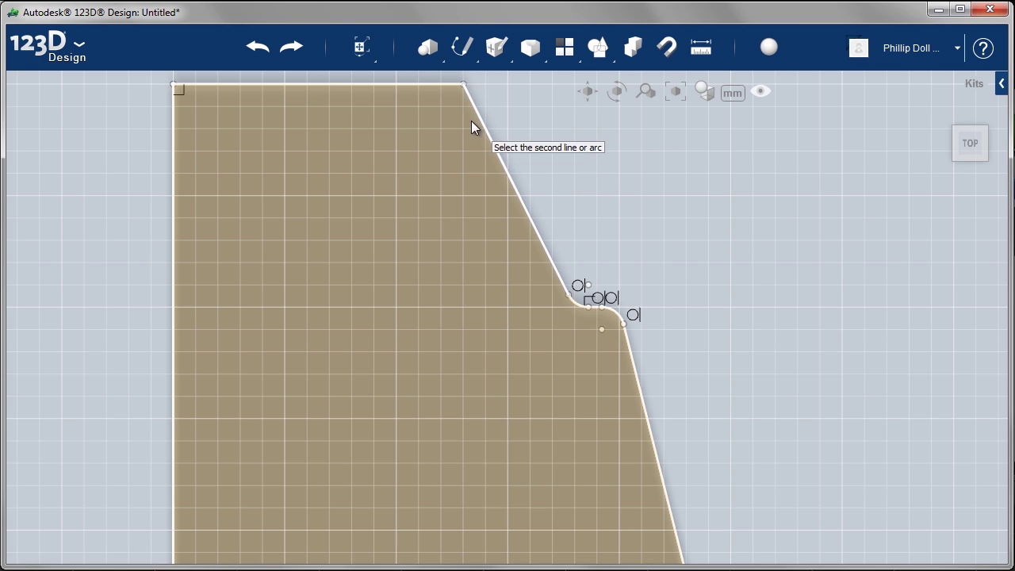
pyautogui.click(436, 84)
pyautogui.write('5')
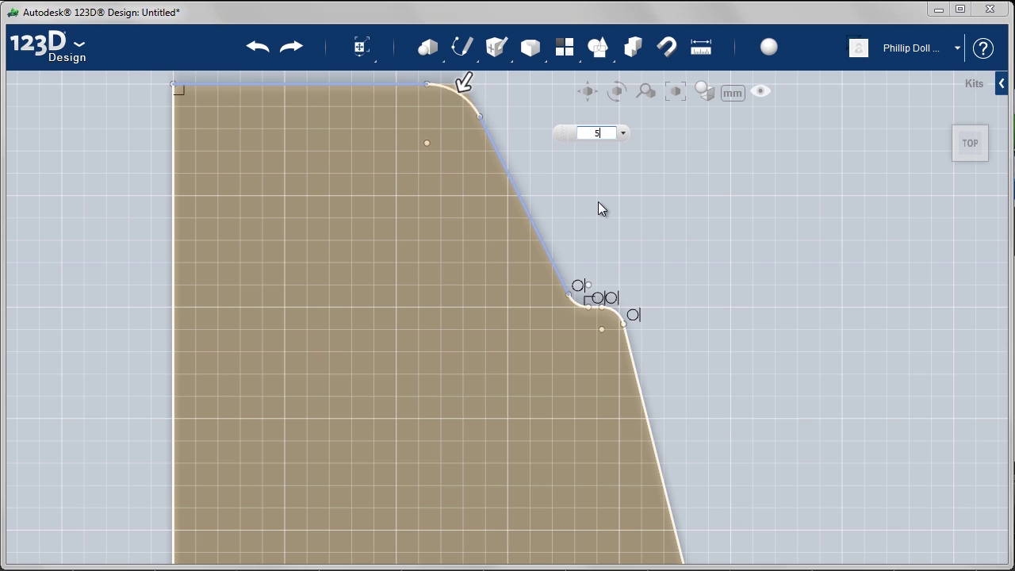
pyautogui.press('Return')
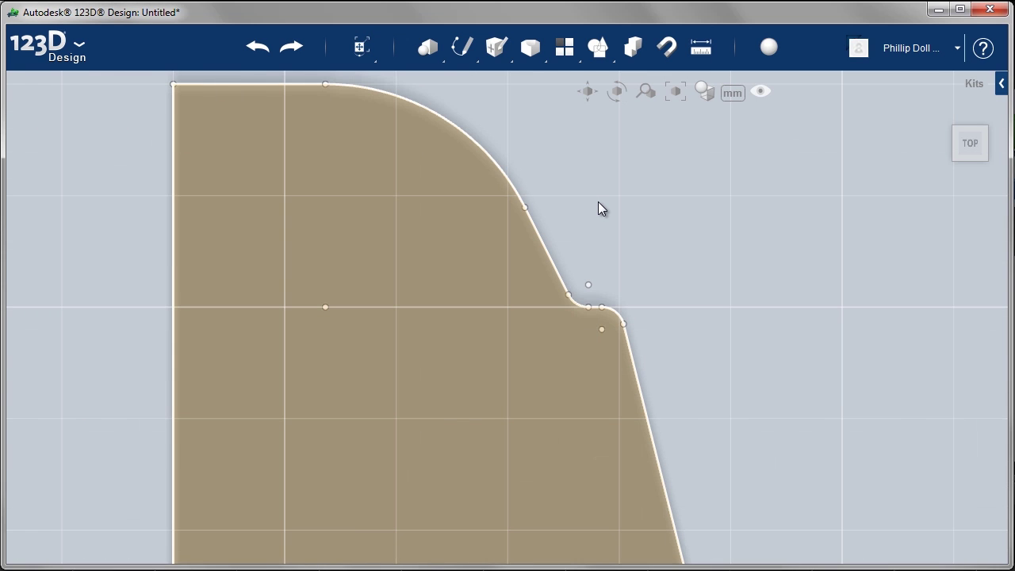
# Fillet the top-left corner between the tall left line and the top edge, then exit the sketch
pyautogui.moveTo(462, 46)
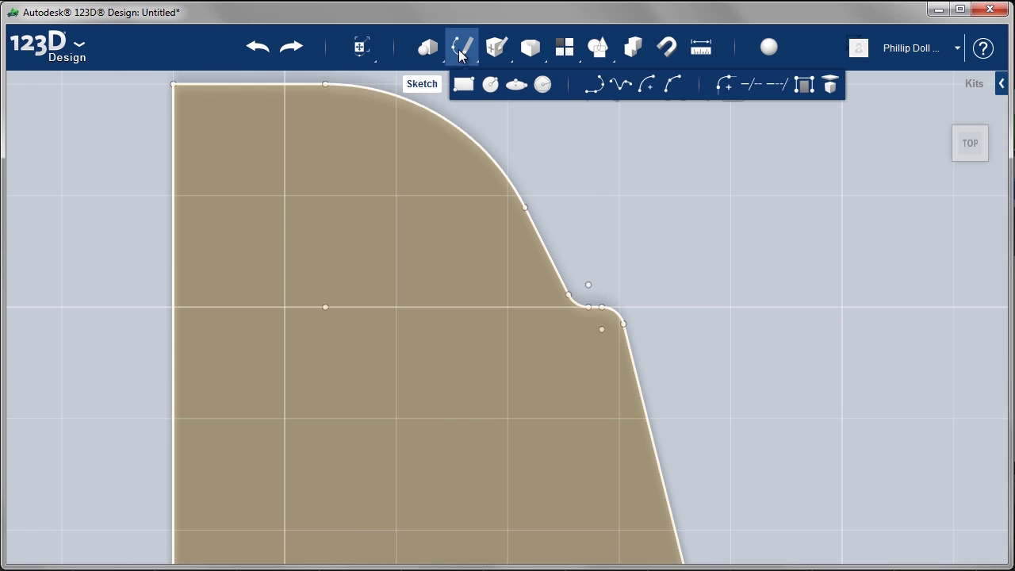
pyautogui.click(720, 85)
pyautogui.click(247, 162)
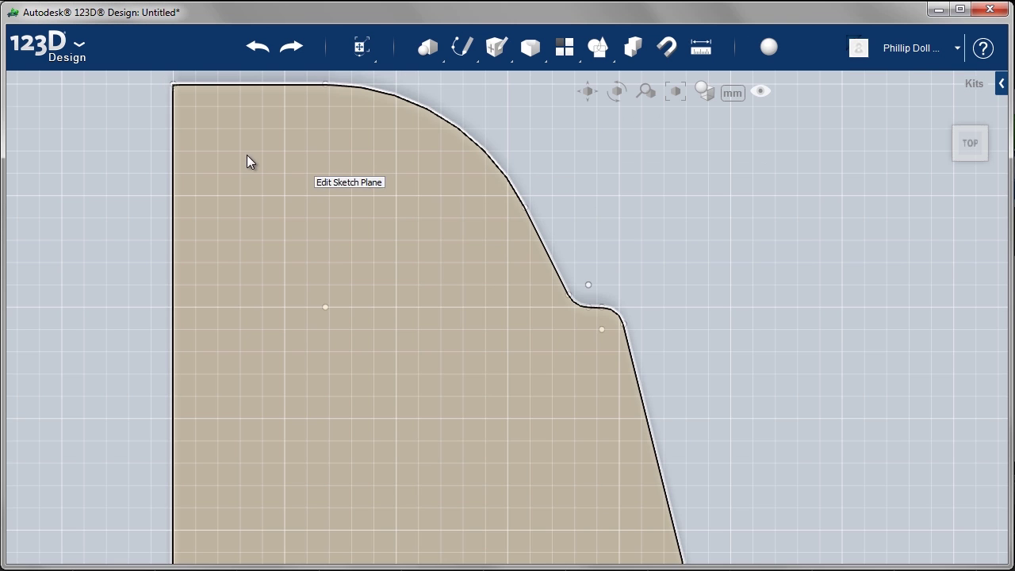
pyautogui.click(171, 172)
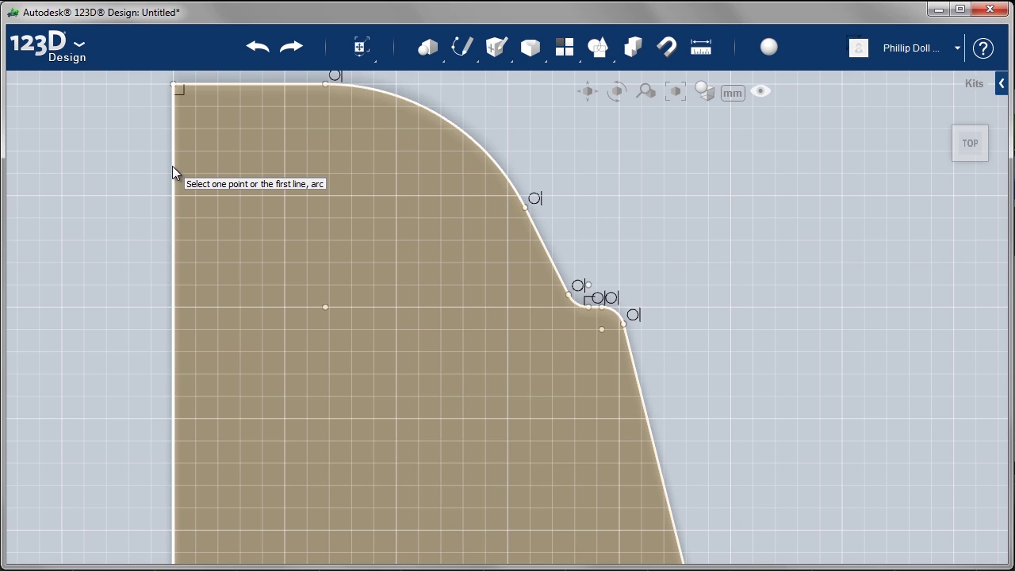
pyautogui.click(173, 165)
pyautogui.click(221, 85)
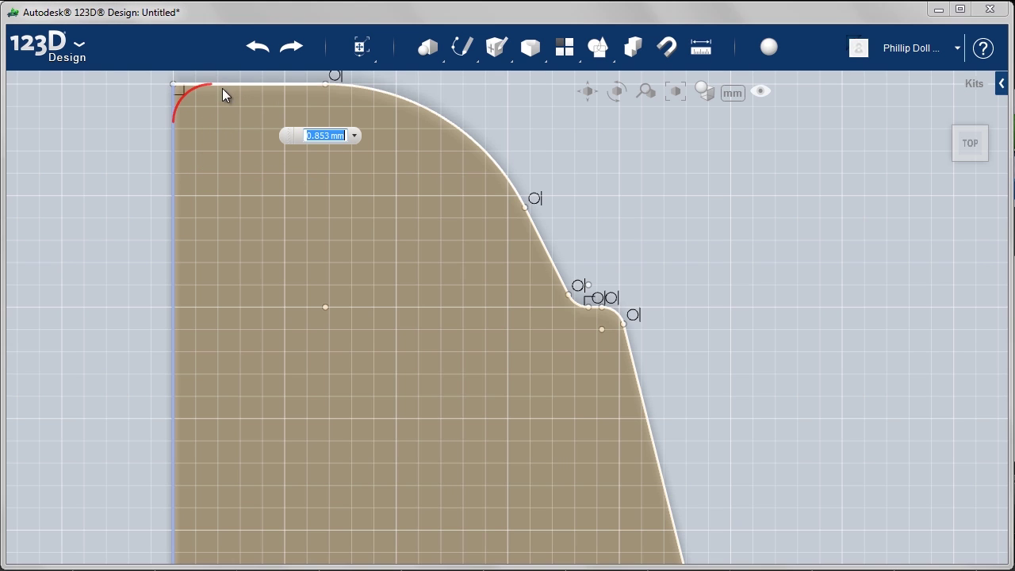
pyautogui.write('5')
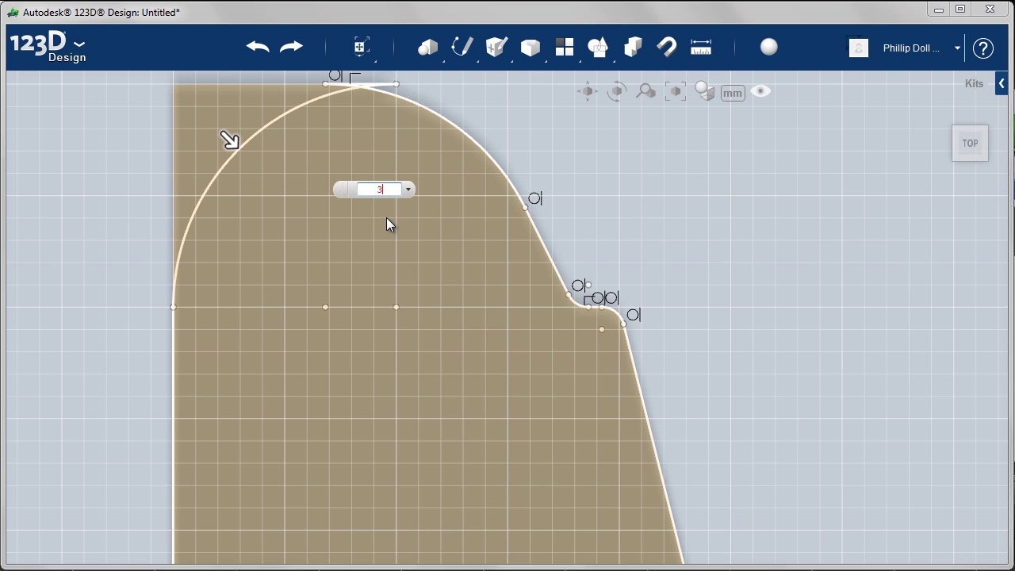
pyautogui.press('Return')
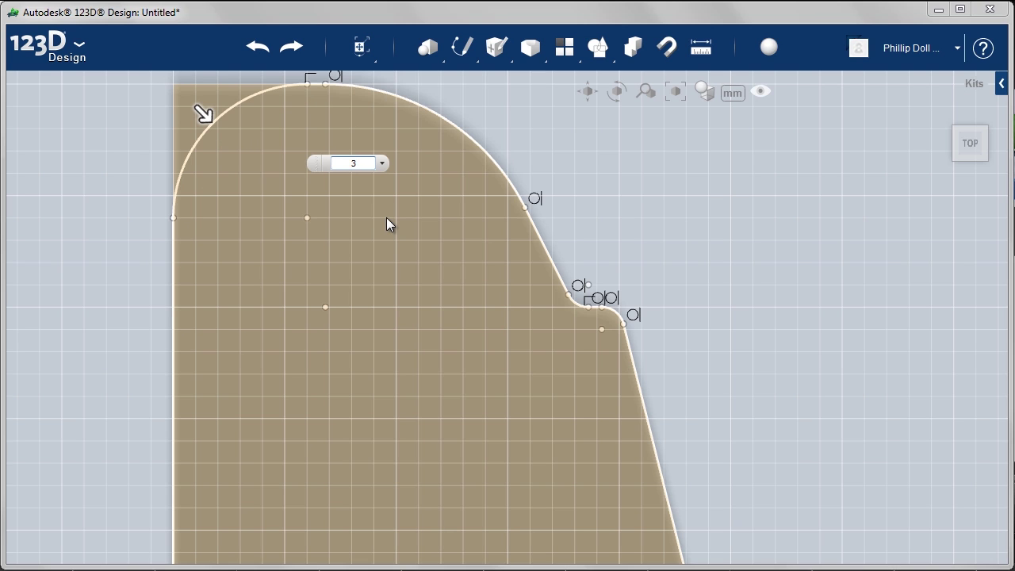
pyautogui.press('Escape')
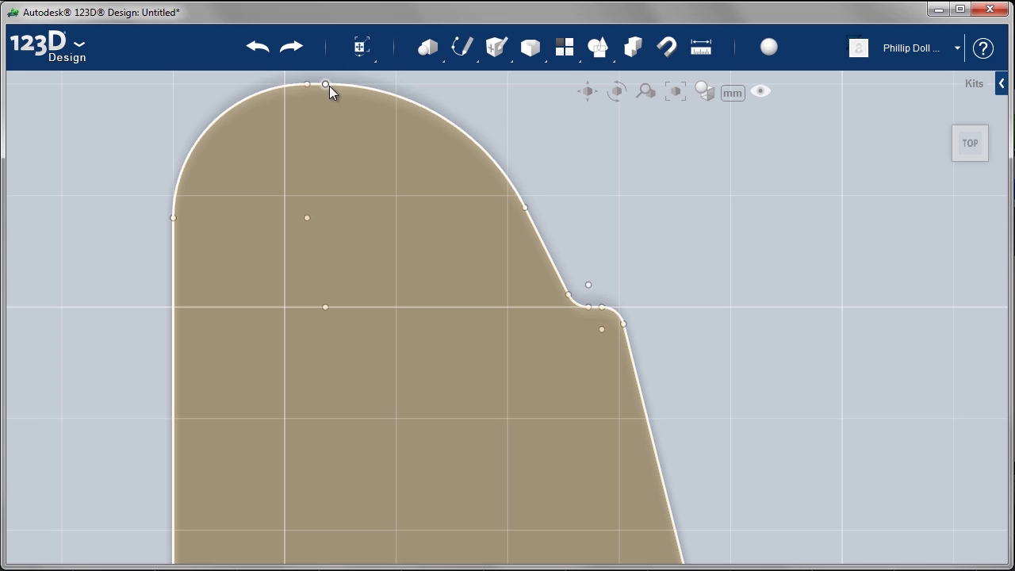
# Enlarge the top-left arc by shifting its ends rightward, then fit the whole profile in view
pyautogui.moveTo(326, 87); pyautogui.dragTo(406, 82)
pyautogui.moveTo(307, 81); pyautogui.dragTo(395, 79)
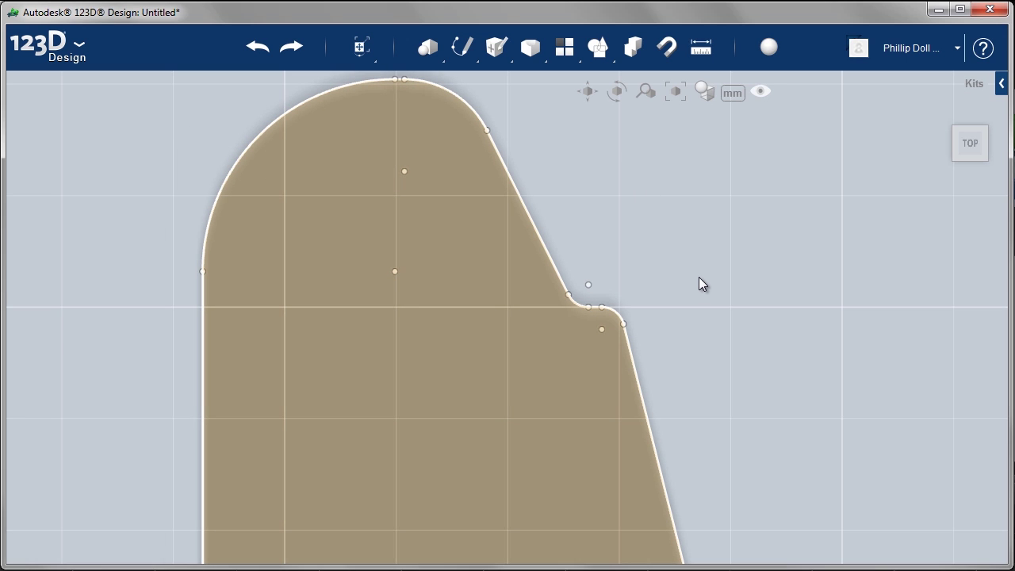
pyautogui.scroll(-3, 702, 300)
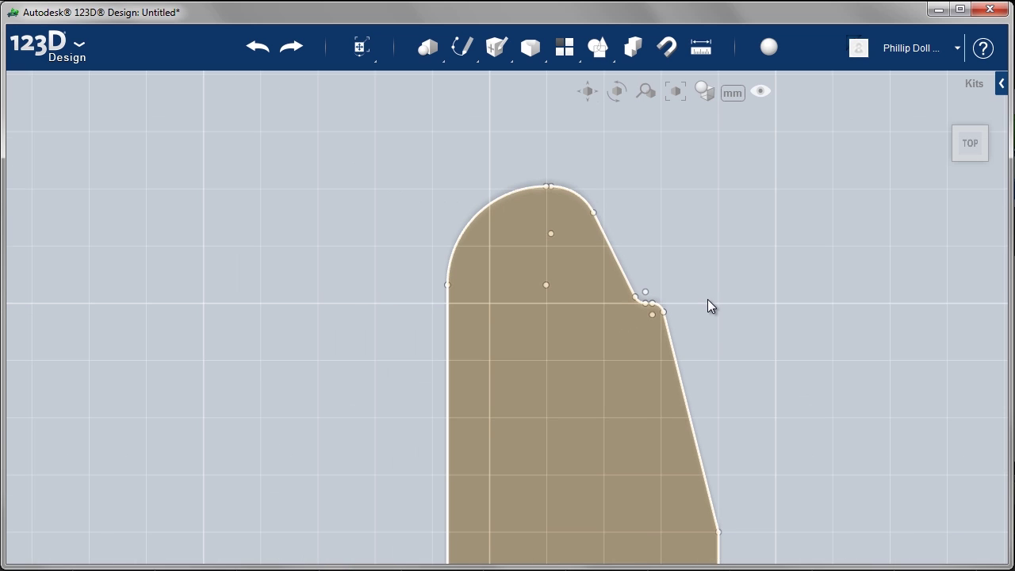
pyautogui.press('f')
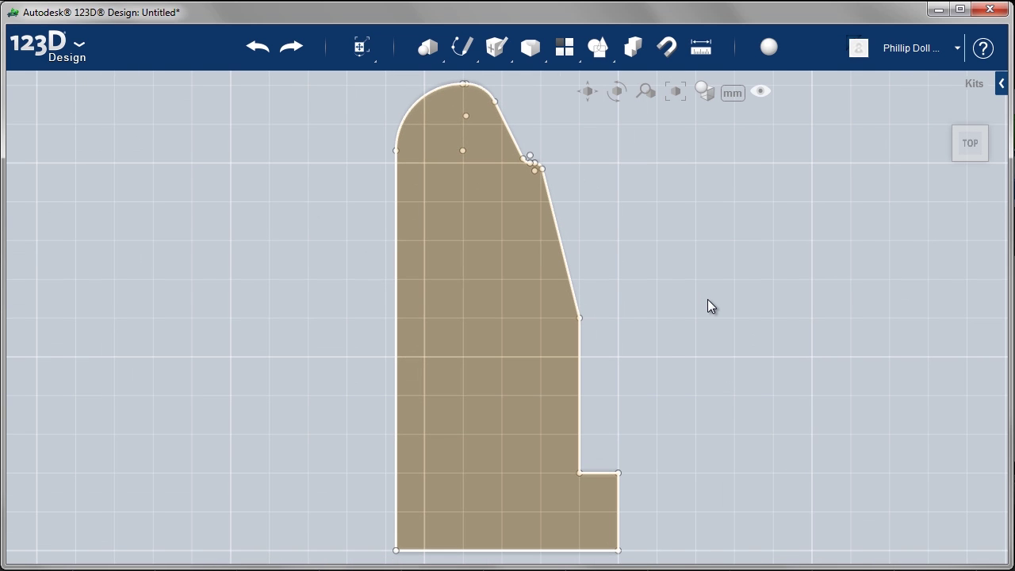